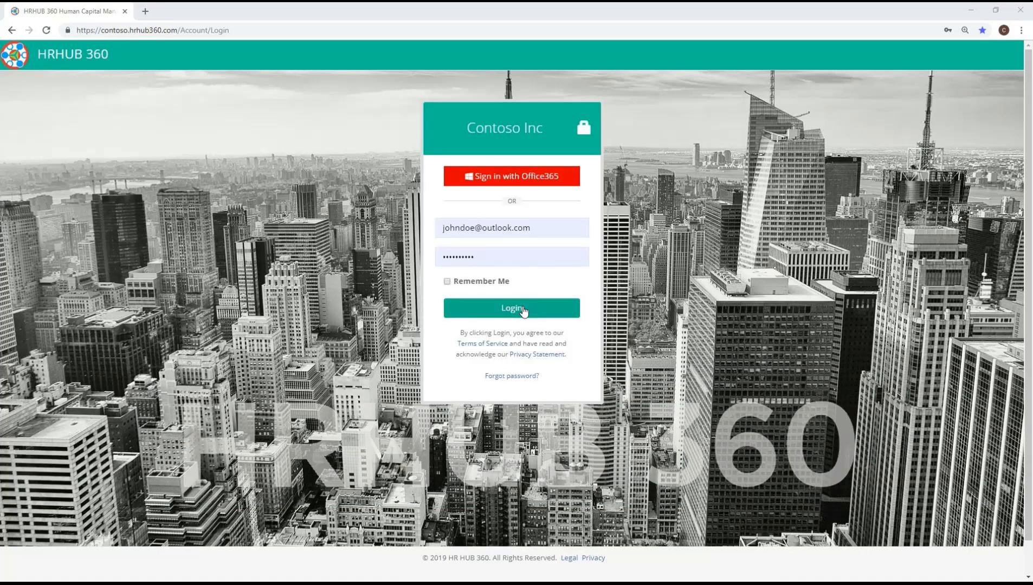
Step: Log in to the Contoso Inc employee account with the prefilled credentials
{"action": "left_click", "coordinate": [523, 310]}
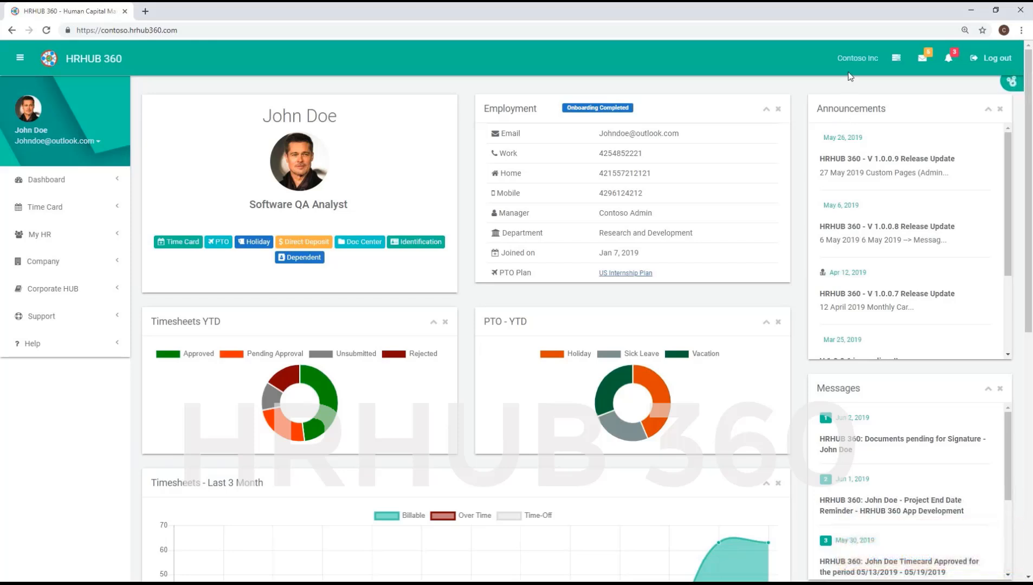
Step: Review the timecard shortcuts and Time Card options, and open the 6/3-6/9 draft from the dashboard's recent timesheets
{"action": "left_click", "coordinate": [896, 59]}
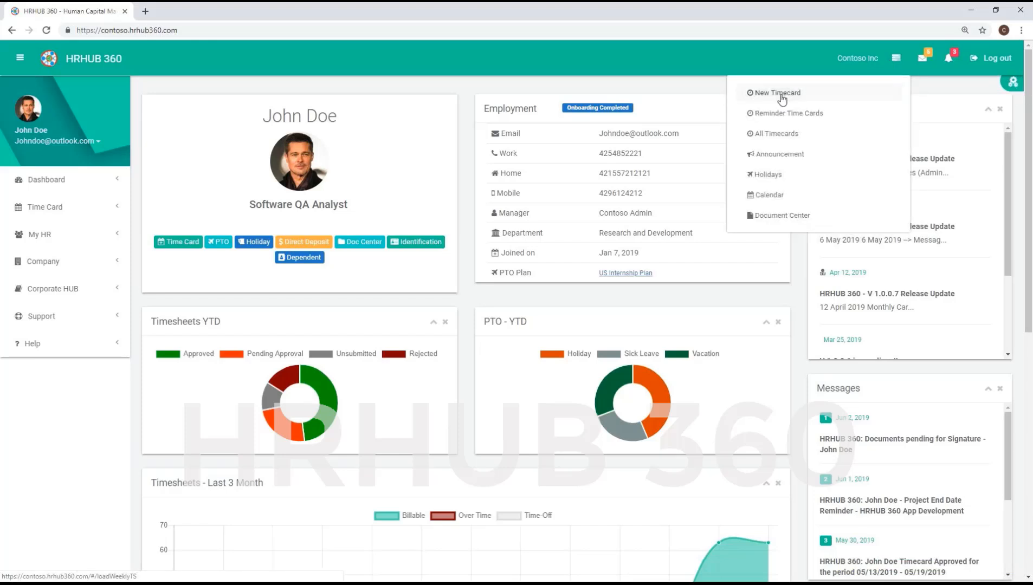
{"action": "left_click", "coordinate": [39, 208]}
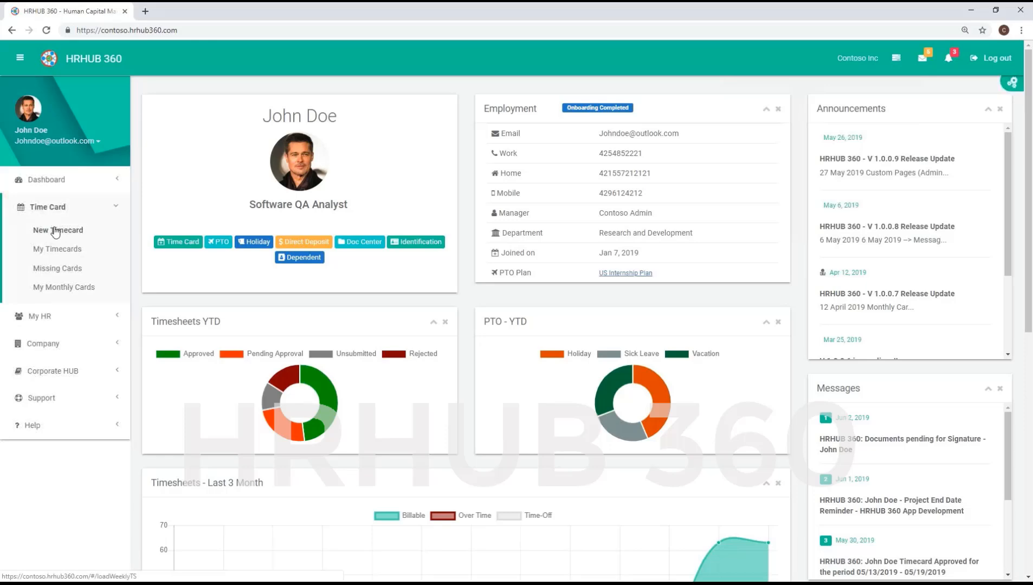
{"action": "scroll", "coordinate": [406, 270], "scroll_direction": "down", "scroll_amount": 3}
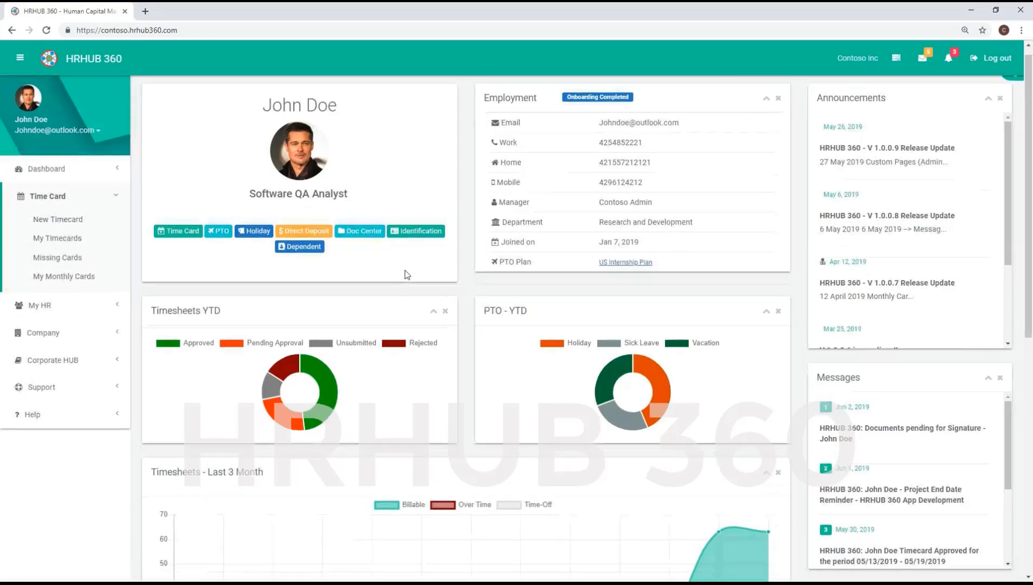
{"action": "scroll", "coordinate": [404, 271], "scroll_direction": "down", "scroll_amount": 6}
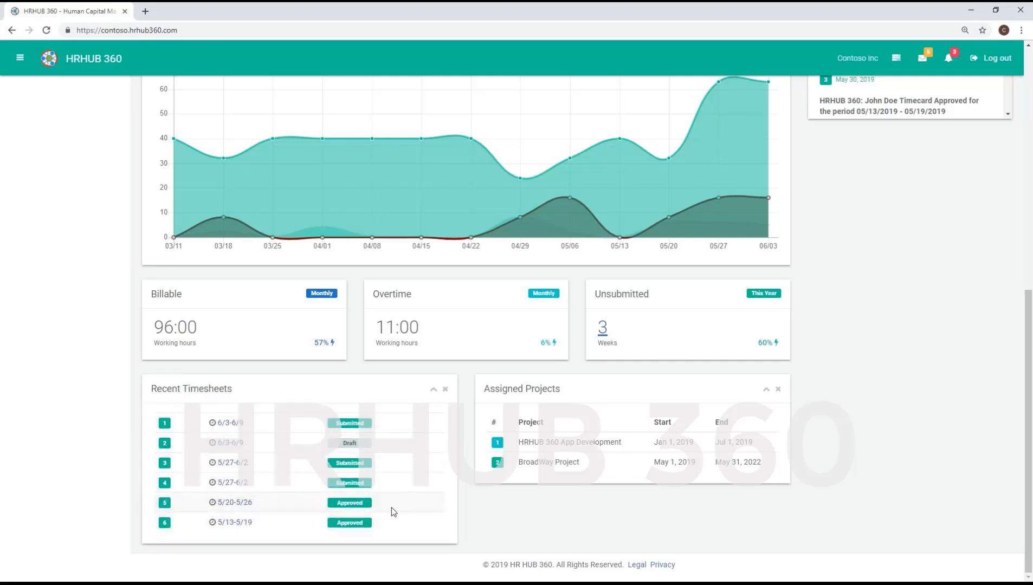
{"action": "left_click", "coordinate": [229, 444]}
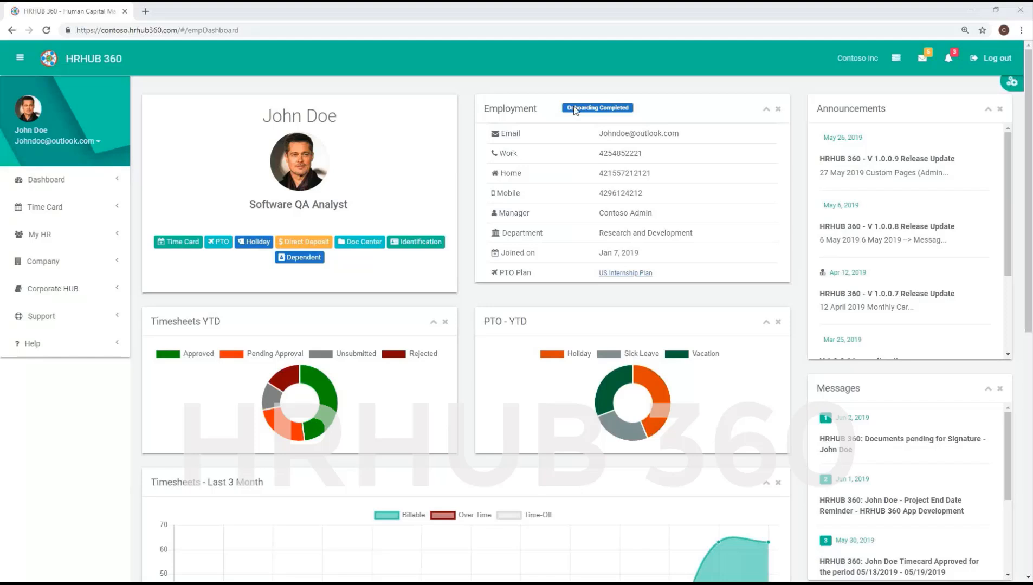
Step: Create a new weekly timecard for the week of 06/17/2019 on the BroadWay Project
{"action": "left_click", "coordinate": [897, 62]}
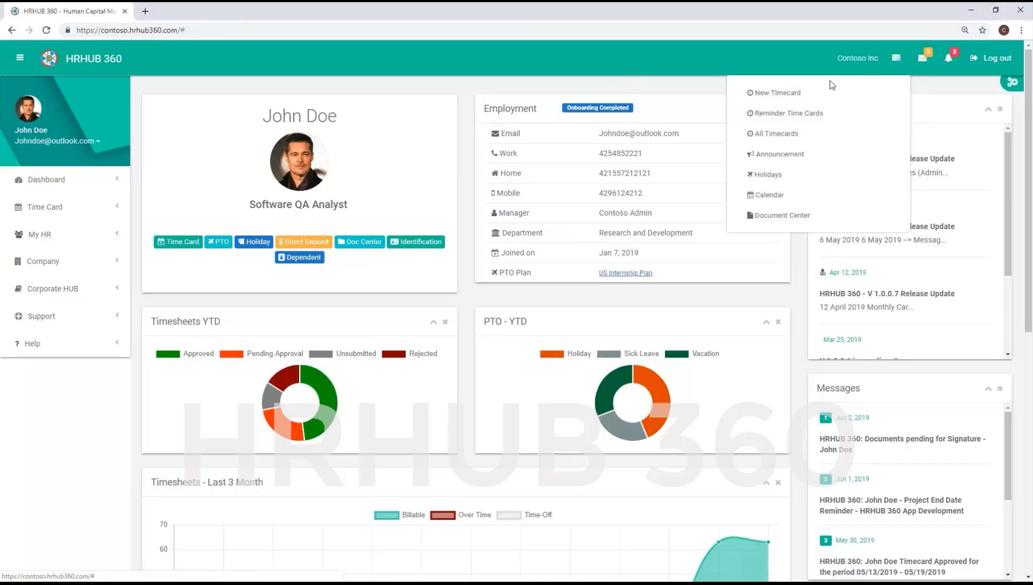
{"action": "left_click", "coordinate": [764, 95]}
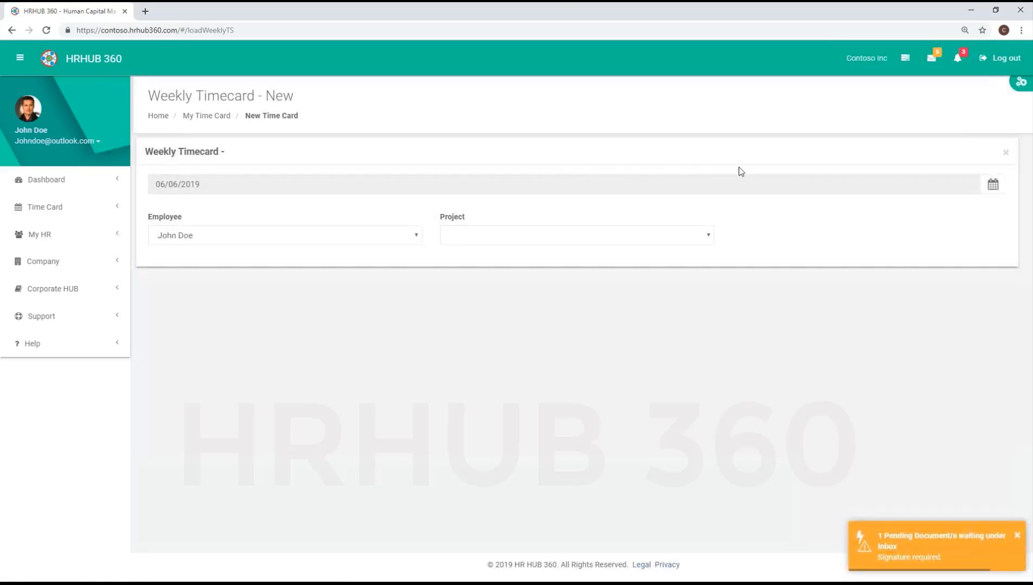
{"action": "left_click", "coordinate": [993, 185]}
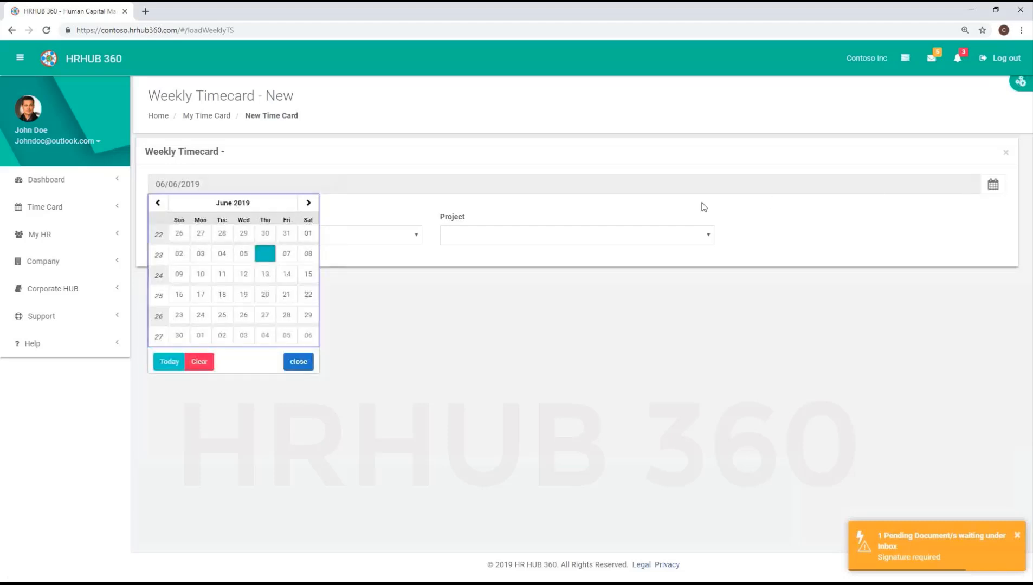
{"action": "left_click", "coordinate": [200, 294]}
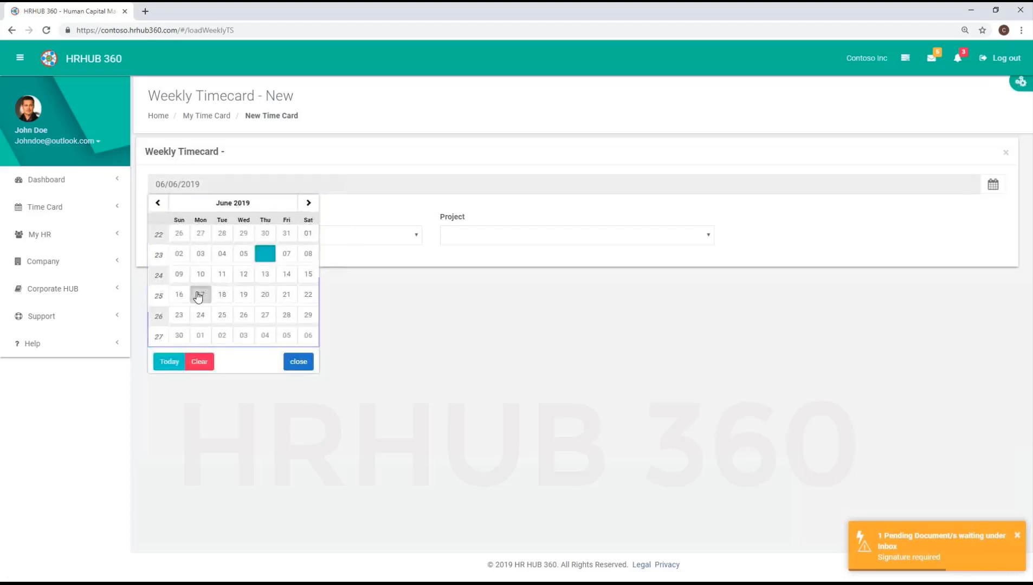
{"action": "left_click", "coordinate": [707, 236]}
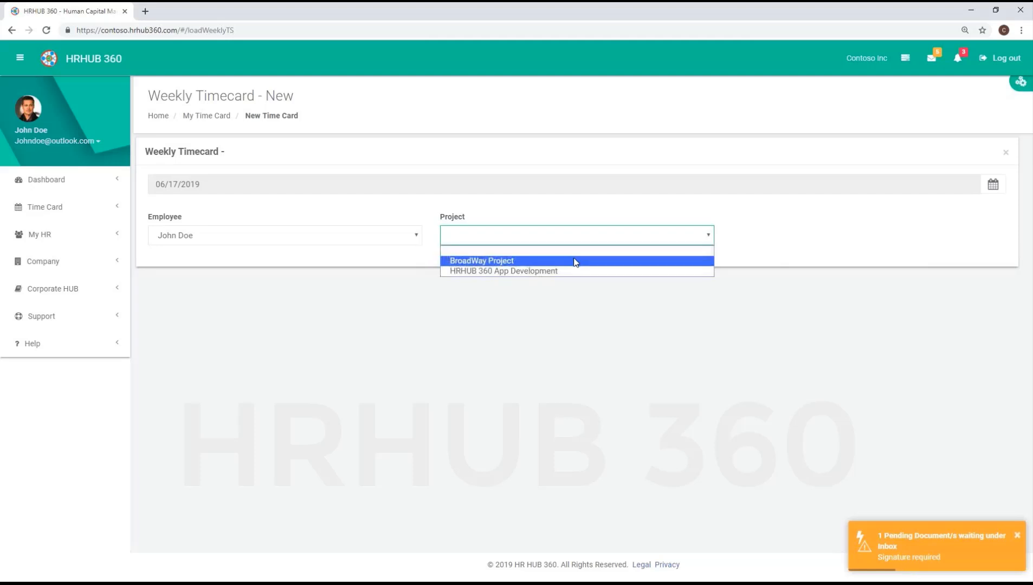
{"action": "left_click", "coordinate": [575, 262]}
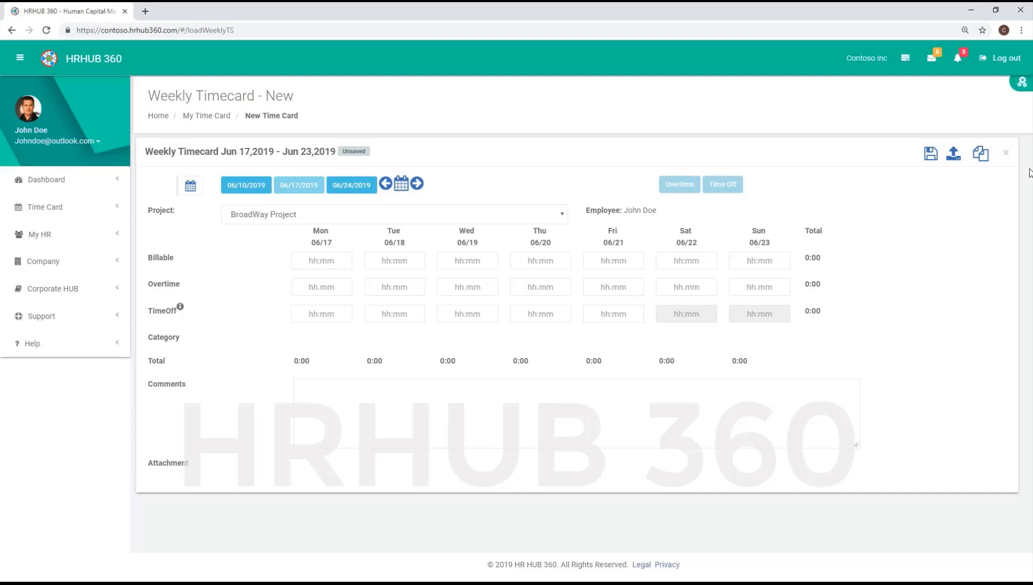
Step: Copy existing hours into the timecard and paste comments: "06/18 – worked on development project" and "06/19 - participated in offsite meeting"
{"action": "left_click", "coordinate": [974, 154]}
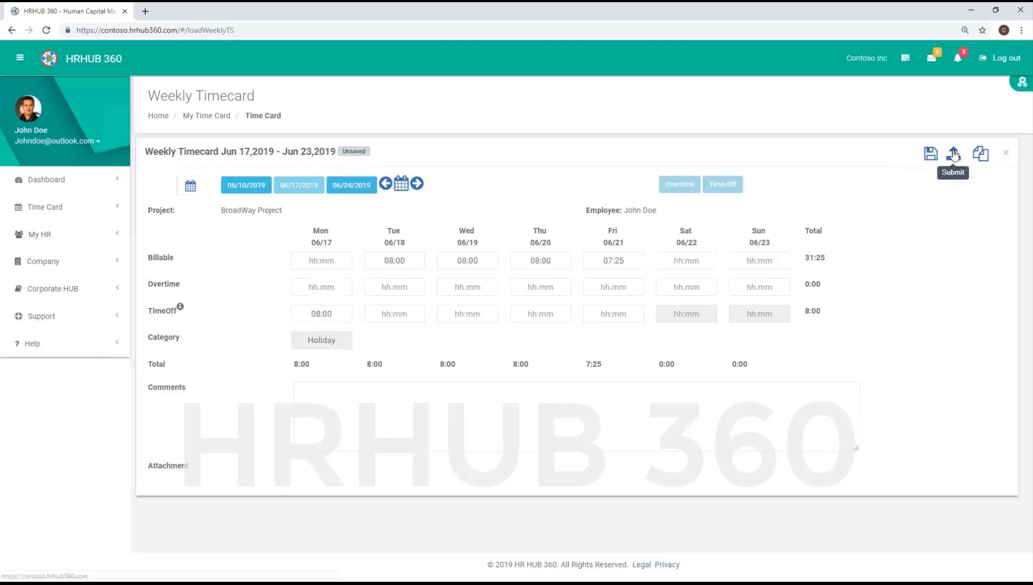
{"action": "left_click", "coordinate": [321, 399]}
{"action": "right_click", "coordinate": [321, 399]}
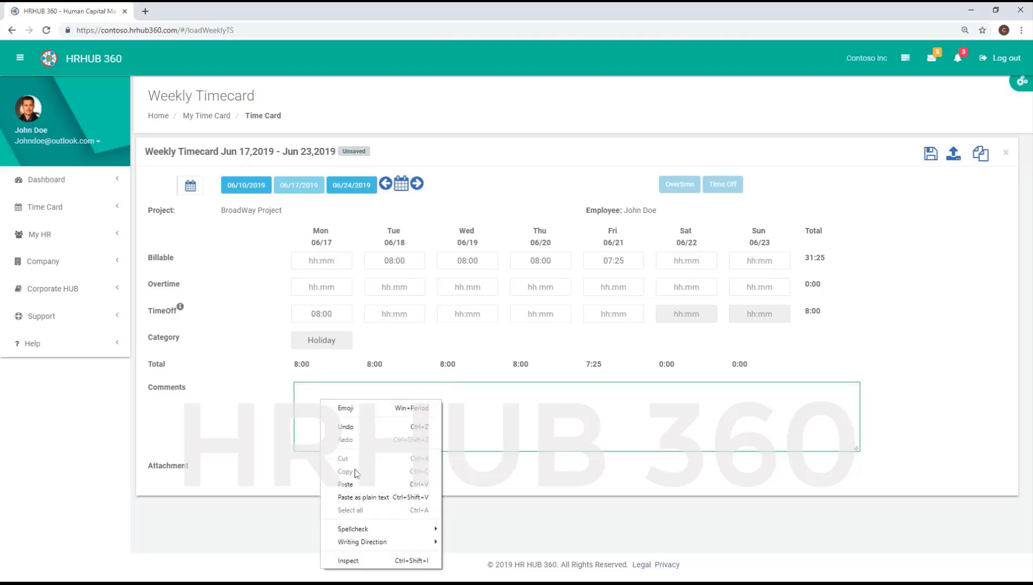
{"action": "left_click", "coordinate": [350, 487]}
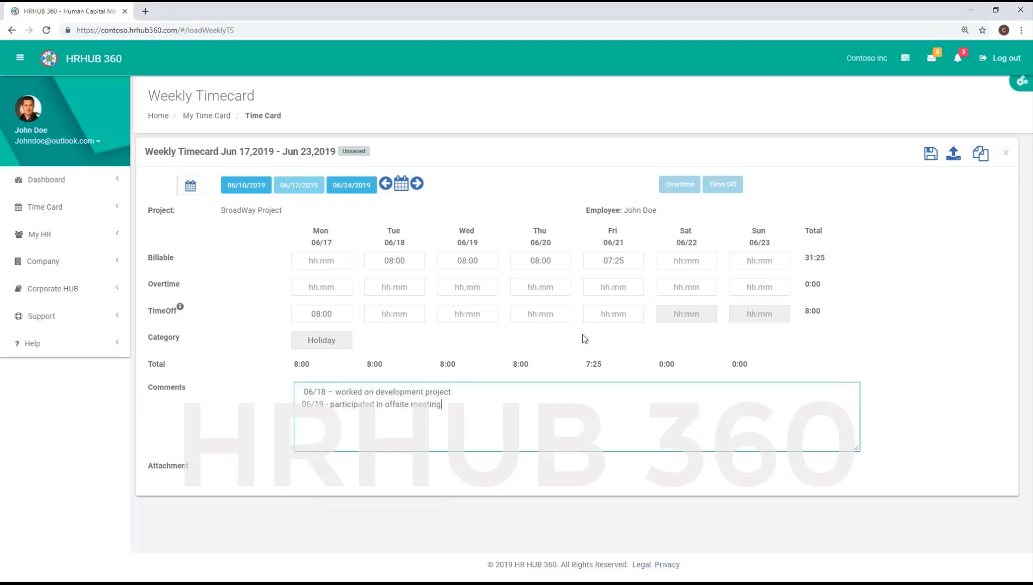
Step: Submit the weekly timecard for Jun 17 to Jun 23, 2019 and dismiss the confirmation
{"action": "left_click", "coordinate": [953, 155]}
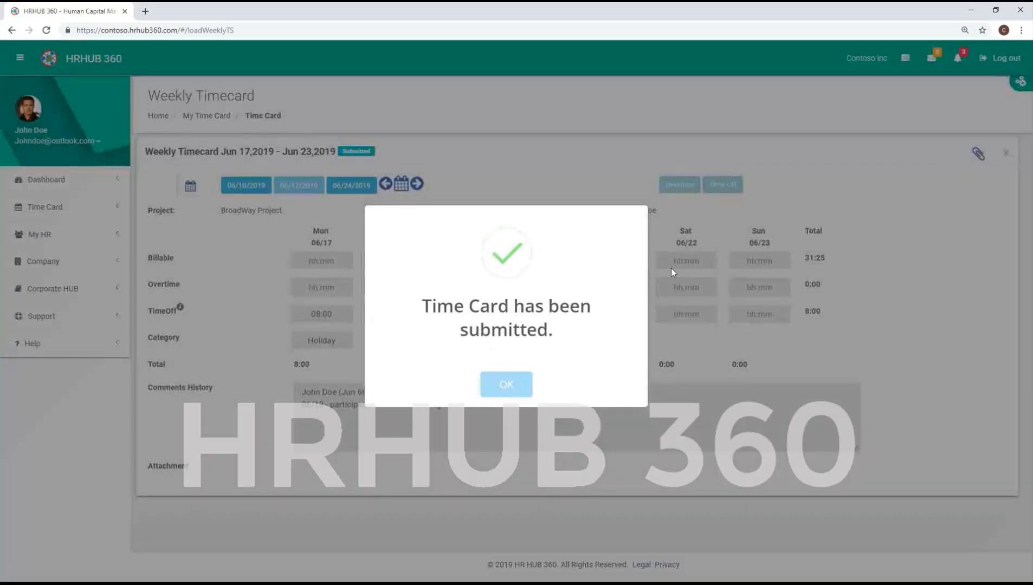
{"action": "left_click", "coordinate": [519, 382]}
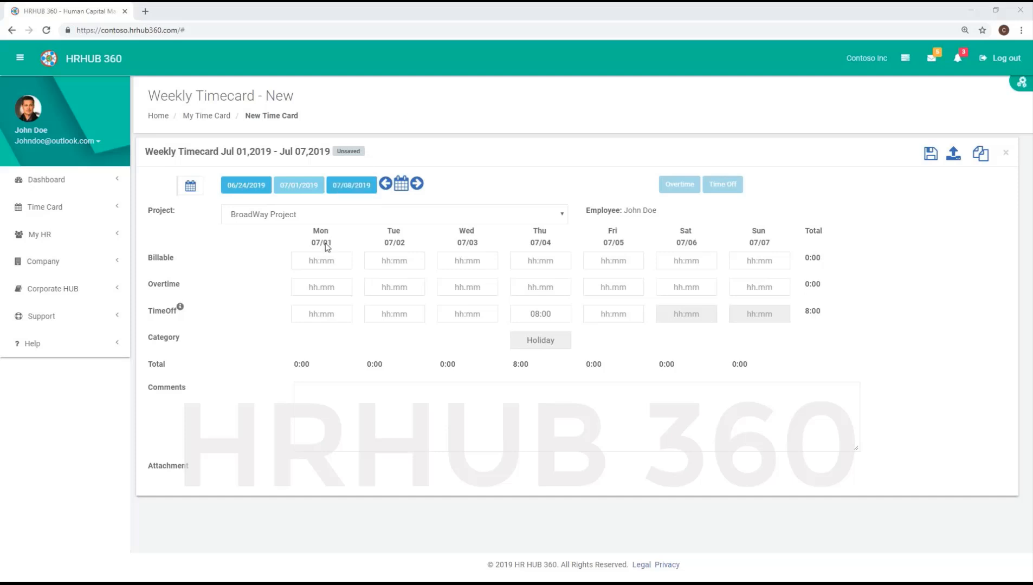
Step: Enter 8 billable hours and 4:30 of overtime for Monday 07/01 on the BroadWay Project timecard
{"action": "left_click", "coordinate": [322, 262]}
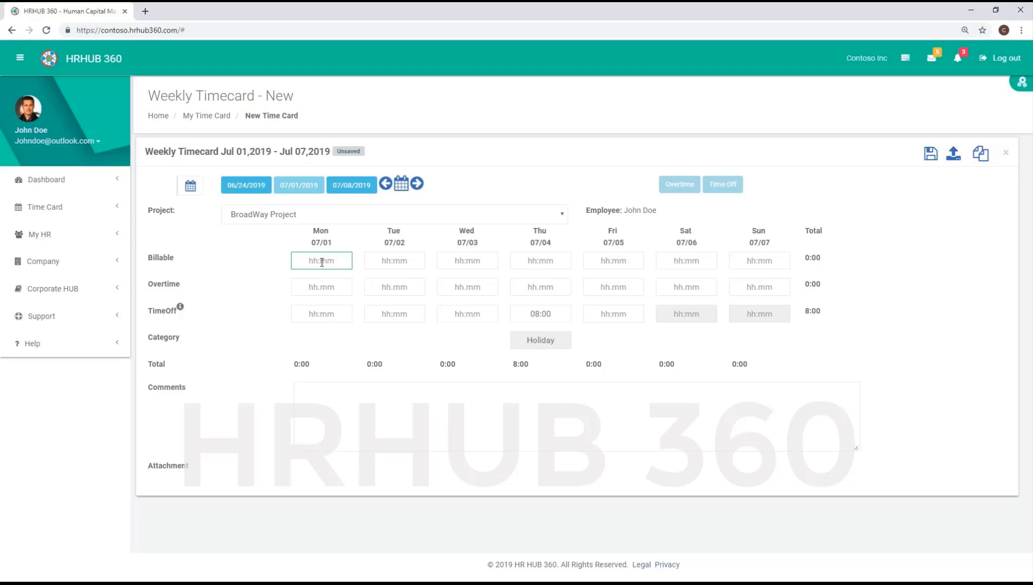
{"action": "type", "text": "8"}
{"action": "left_click", "coordinate": [328, 289]}
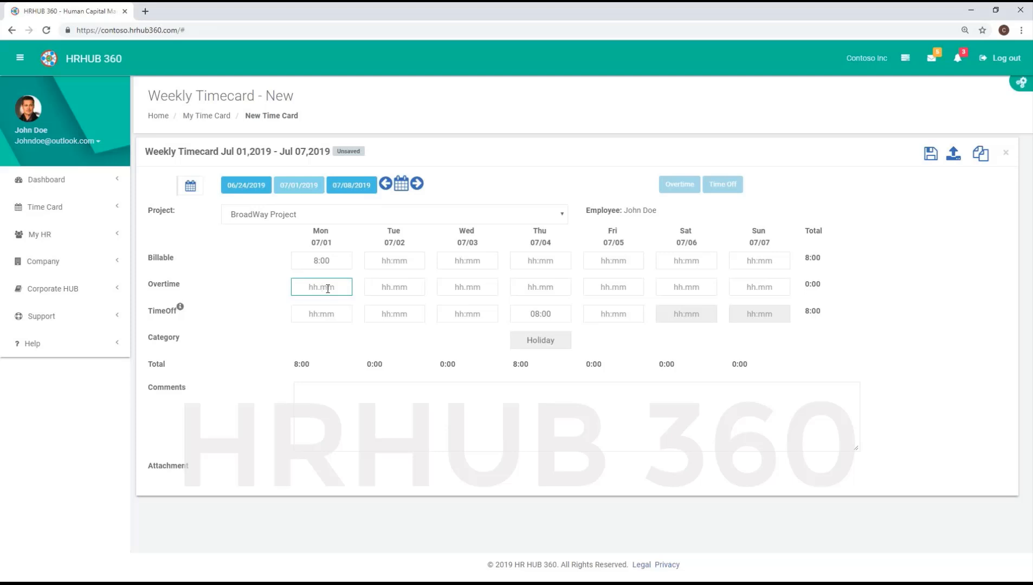
{"action": "type", "text": "4"}
{"action": "type", "text": "."}
{"action": "type", "text": "30"}
{"action": "left_click", "coordinate": [335, 315]}
Step: Enter 8 billable hours each for Tuesday 07/02 and Wednesday 07/03
{"action": "left_click", "coordinate": [386, 260]}
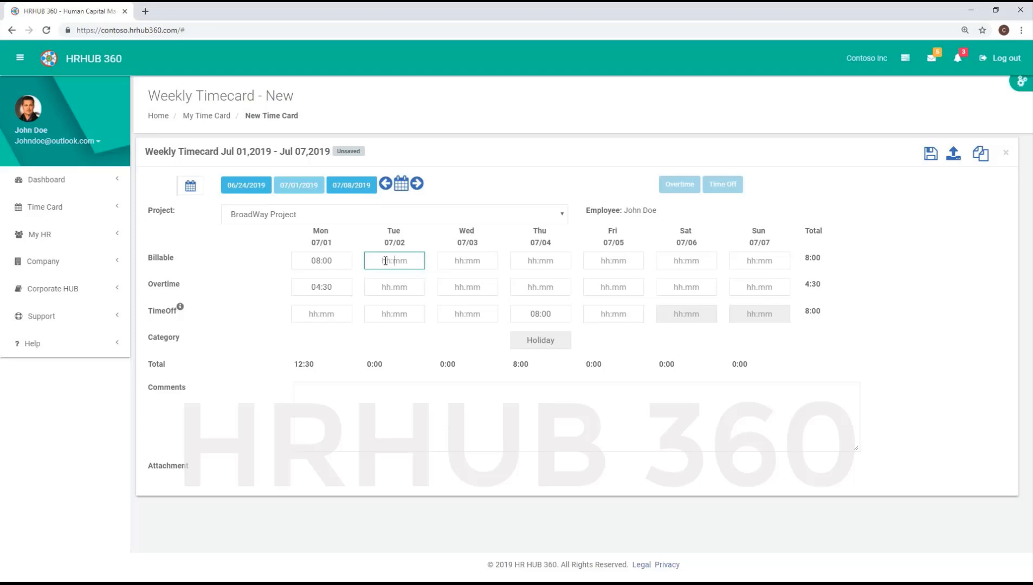
{"action": "type", "text": "8"}
{"action": "left_click", "coordinate": [466, 261]}
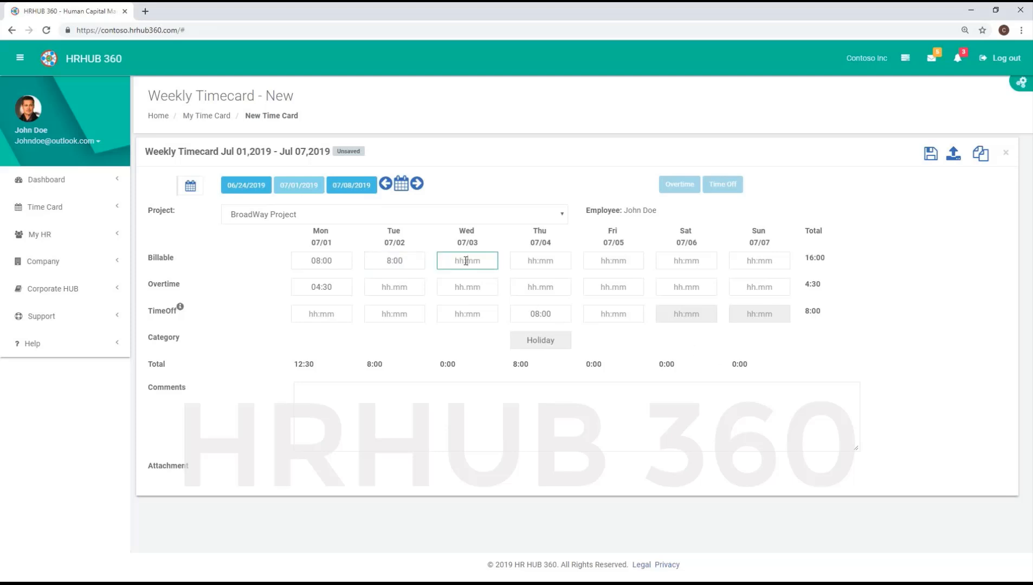
{"action": "type", "text": "8"}
{"action": "key", "text": "Tab"}
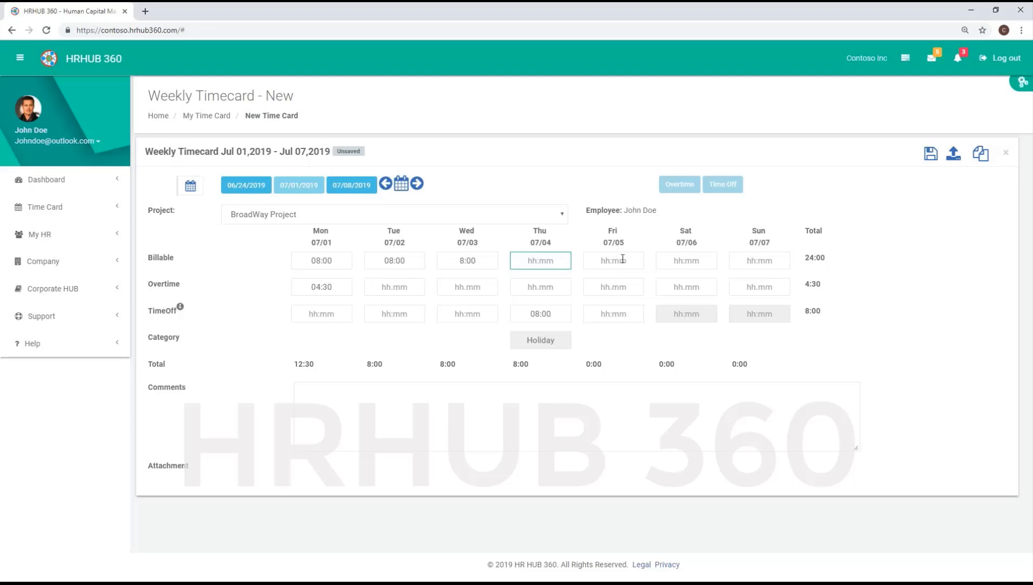
Step: Enter 8 hours of time off in the Vacation category for Friday 07/05 and save the timecard as a draft
{"action": "left_click", "coordinate": [611, 315]}
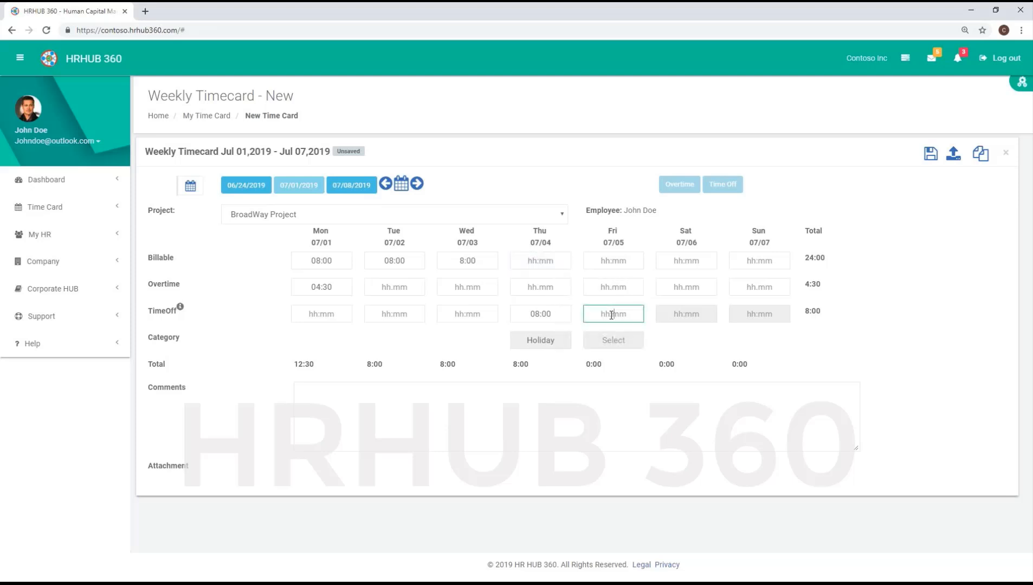
{"action": "type", "text": "8"}
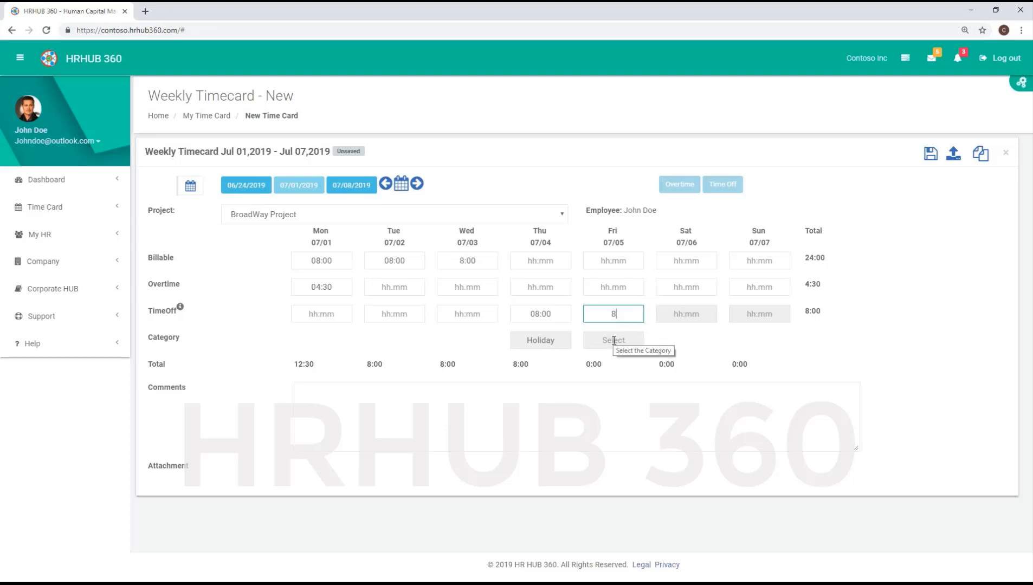
{"action": "left_click", "coordinate": [614, 340]}
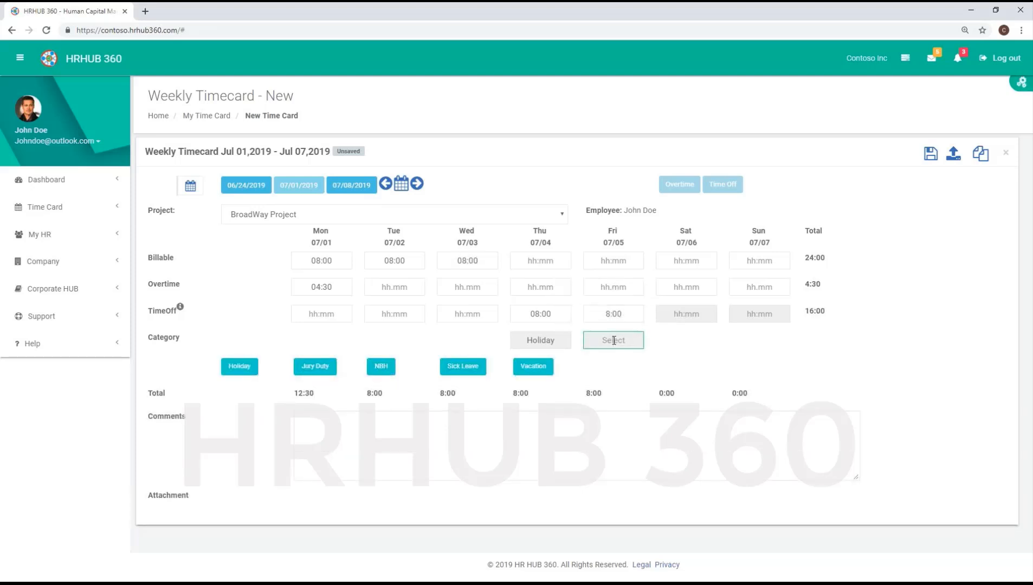
{"action": "left_click", "coordinate": [533, 367]}
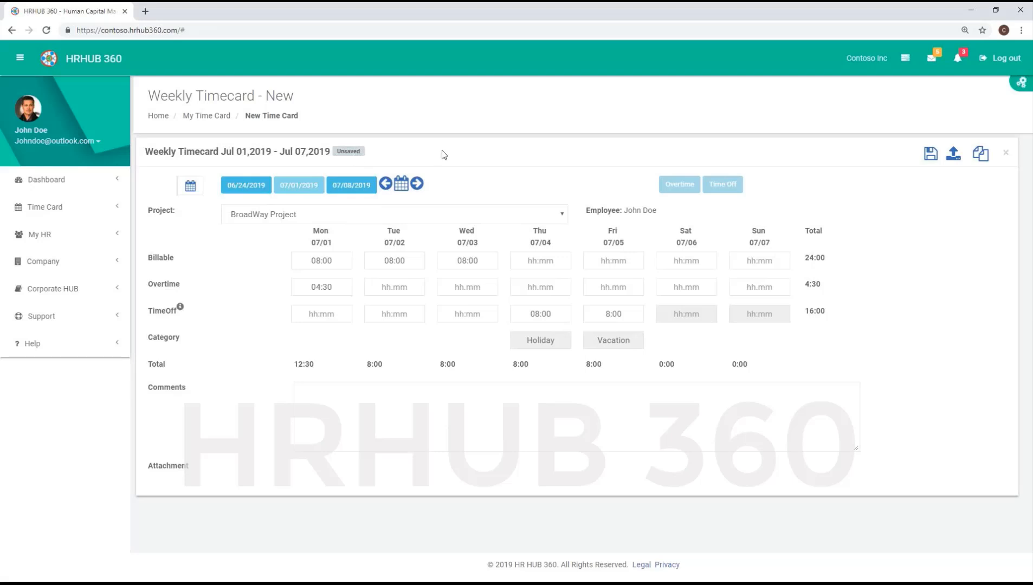
{"action": "left_click", "coordinate": [930, 154]}
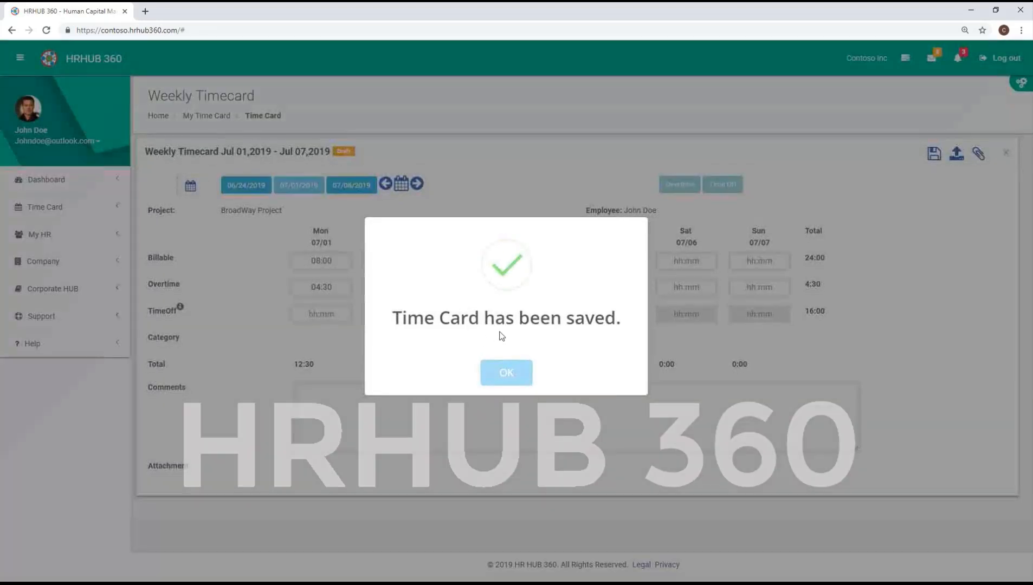
{"action": "left_click", "coordinate": [515, 373]}
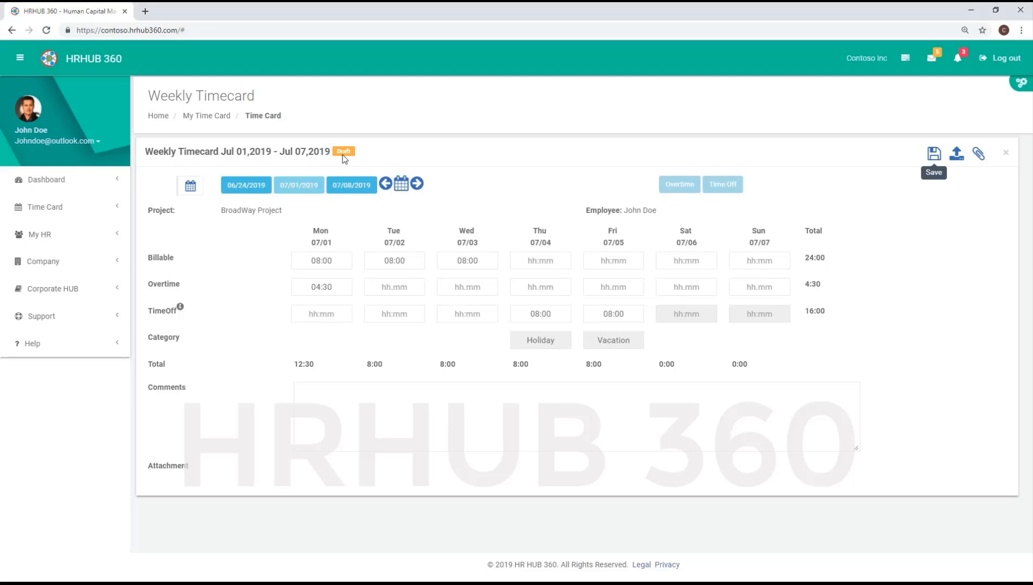
Step: Paste the comments "07/01 – worked on development project" and "07/02 - participated in offsite meeting" into the draft timecard
{"action": "left_click", "coordinate": [330, 394]}
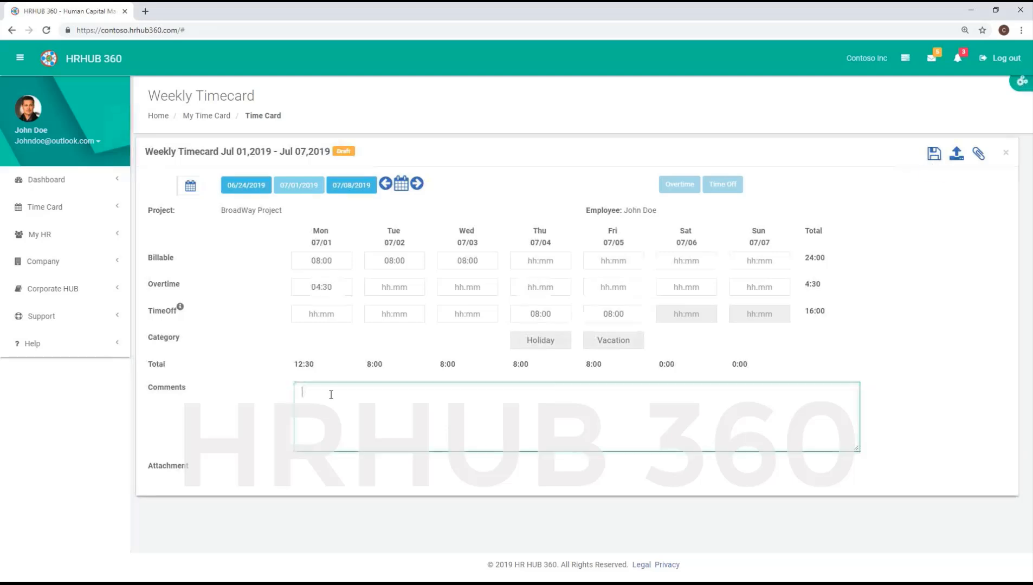
{"action": "right_click", "coordinate": [331, 395]}
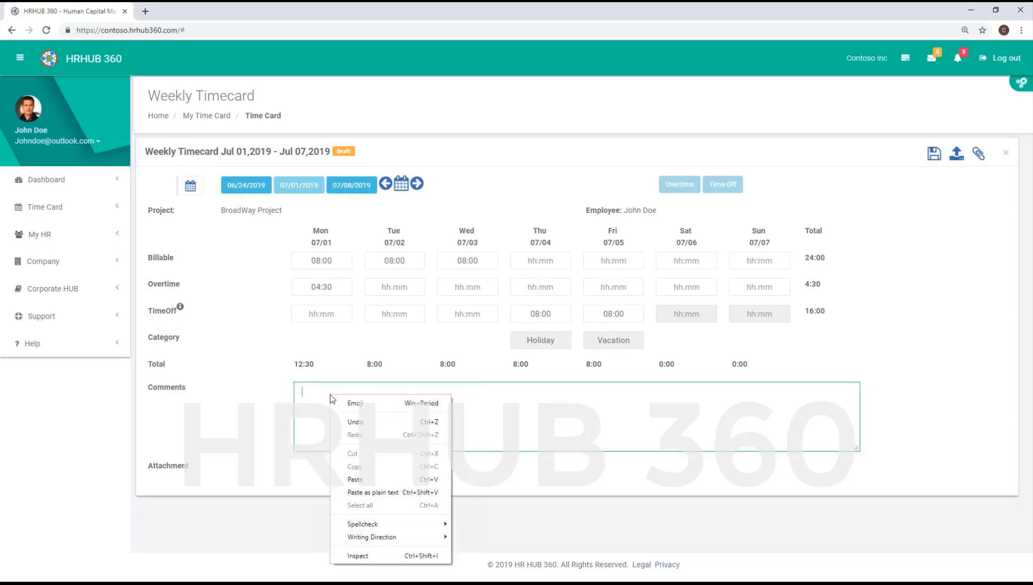
{"action": "left_click", "coordinate": [355, 480]}
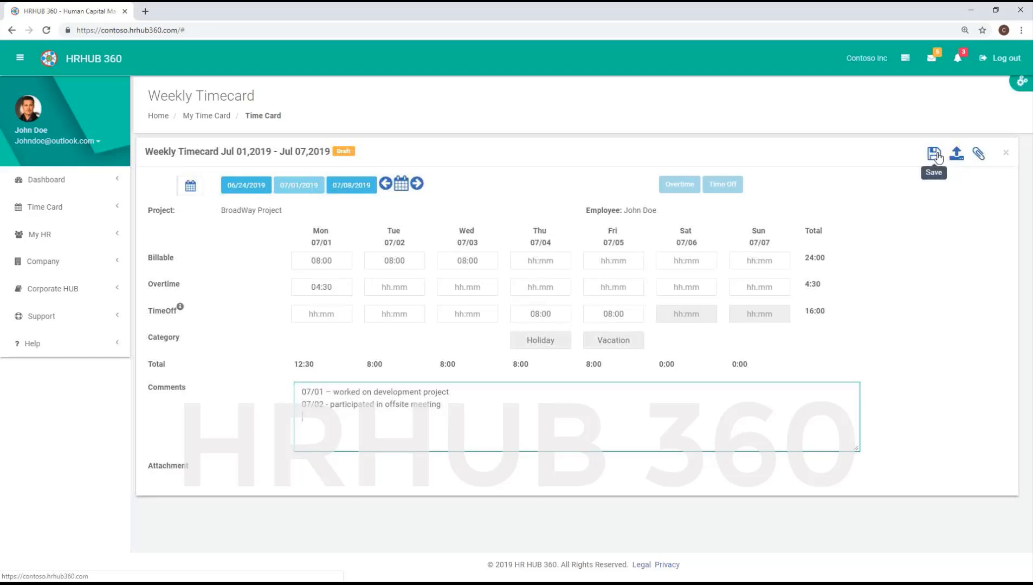
Step: Attach "attachment timesheet.png" from the Radio Popper manuals folder on the Desktop to the Jul 01–07, 2019 timecard and submit the timecard
{"action": "left_click", "coordinate": [979, 155]}
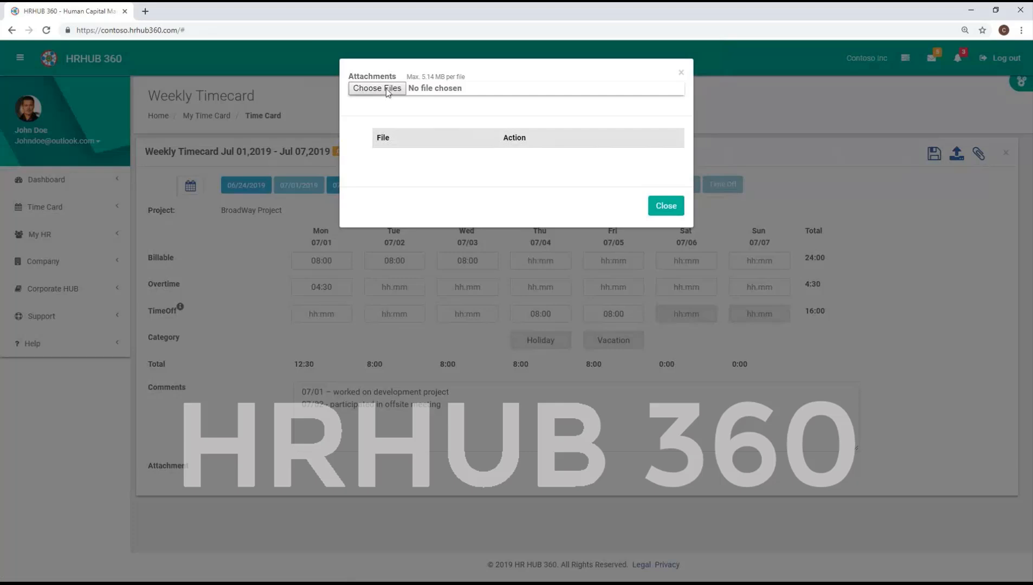
{"action": "left_click", "coordinate": [386, 88]}
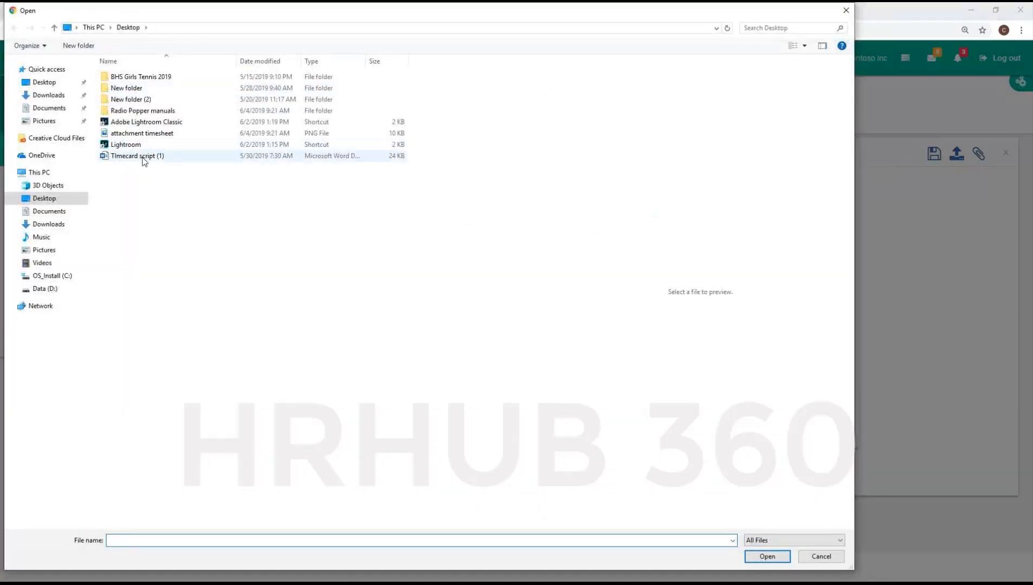
{"action": "double_click", "coordinate": [138, 111]}
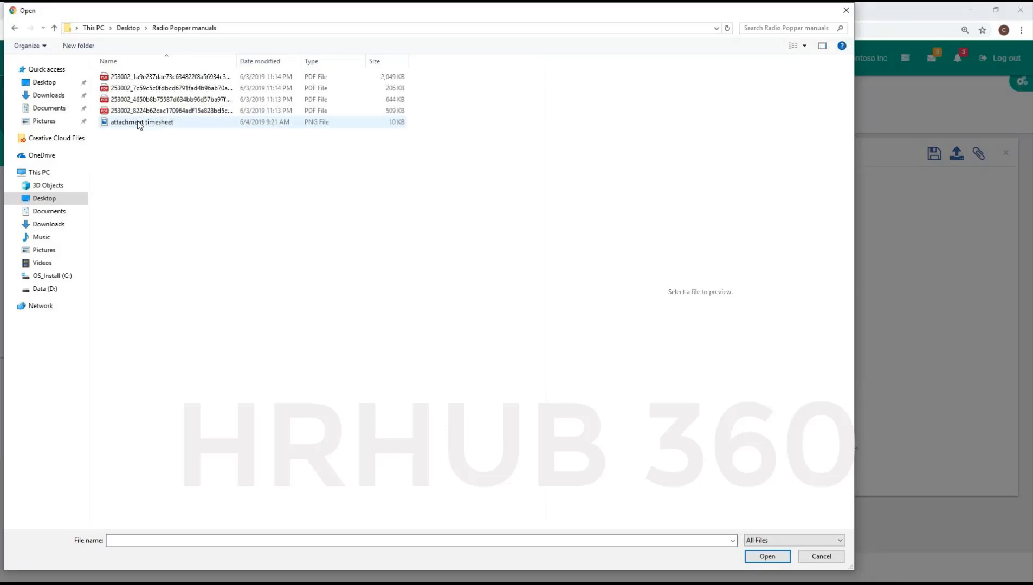
{"action": "left_click", "coordinate": [139, 122]}
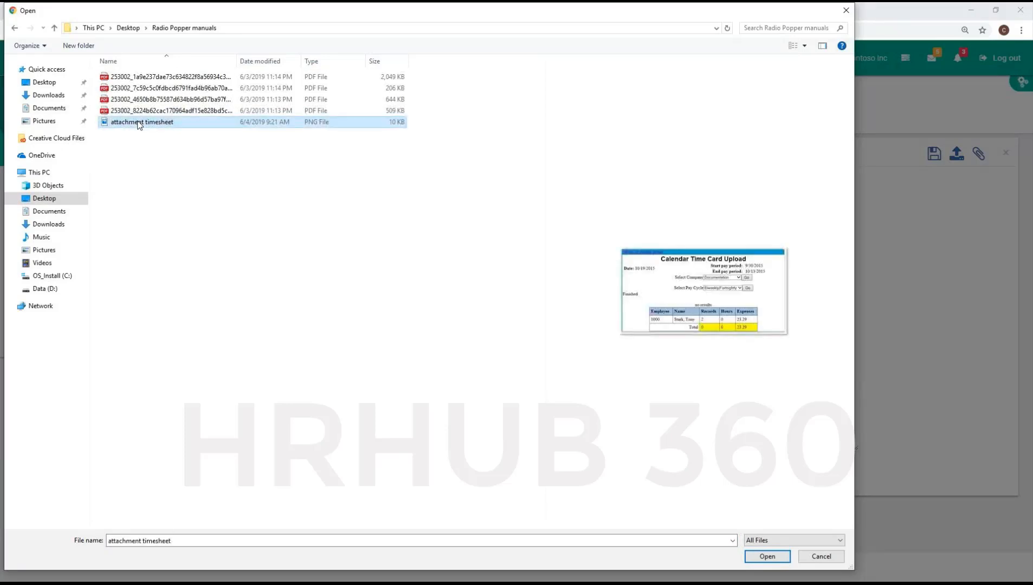
{"action": "left_click", "coordinate": [772, 557]}
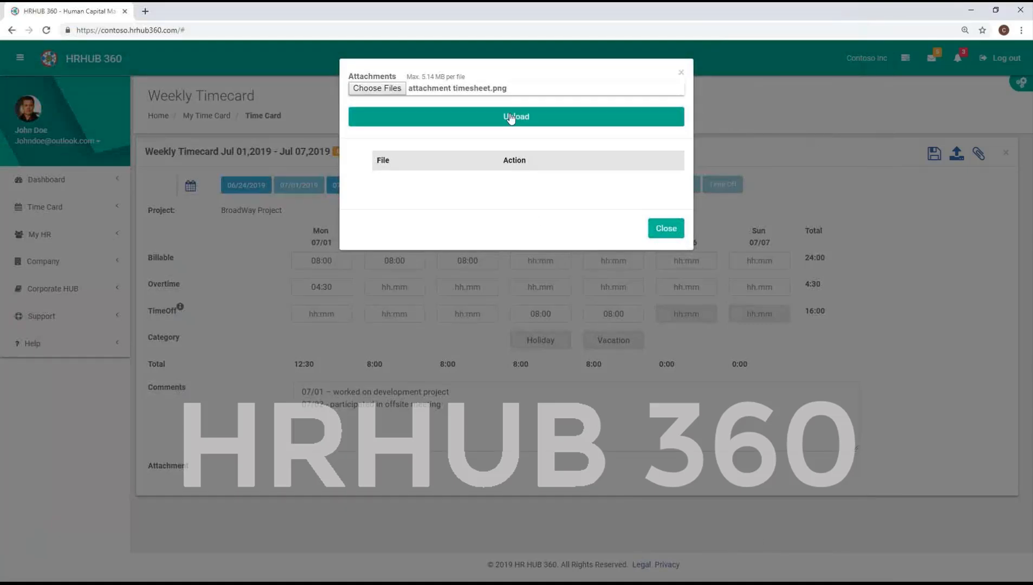
{"action": "left_click", "coordinate": [511, 117]}
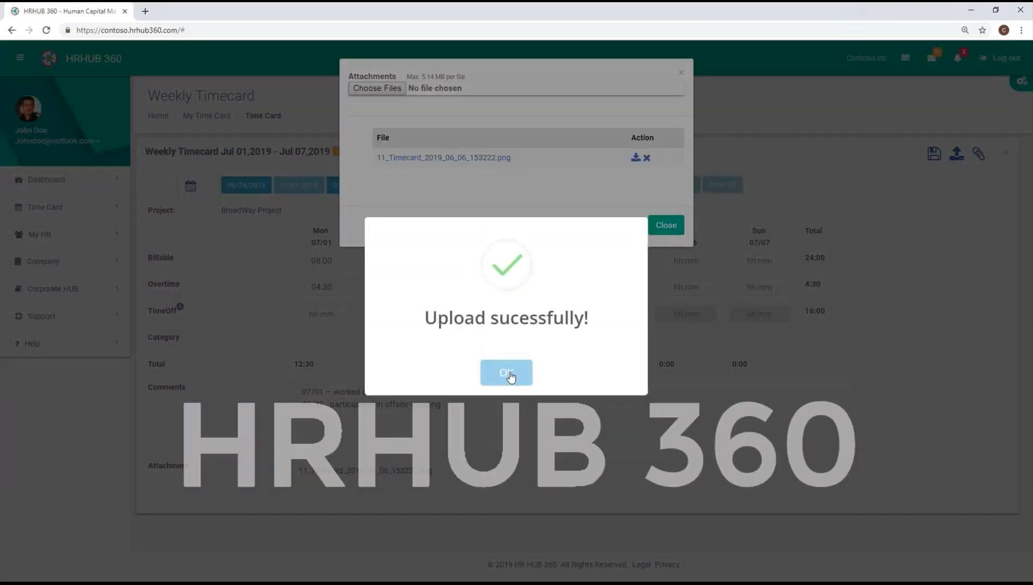
{"action": "left_click", "coordinate": [509, 373]}
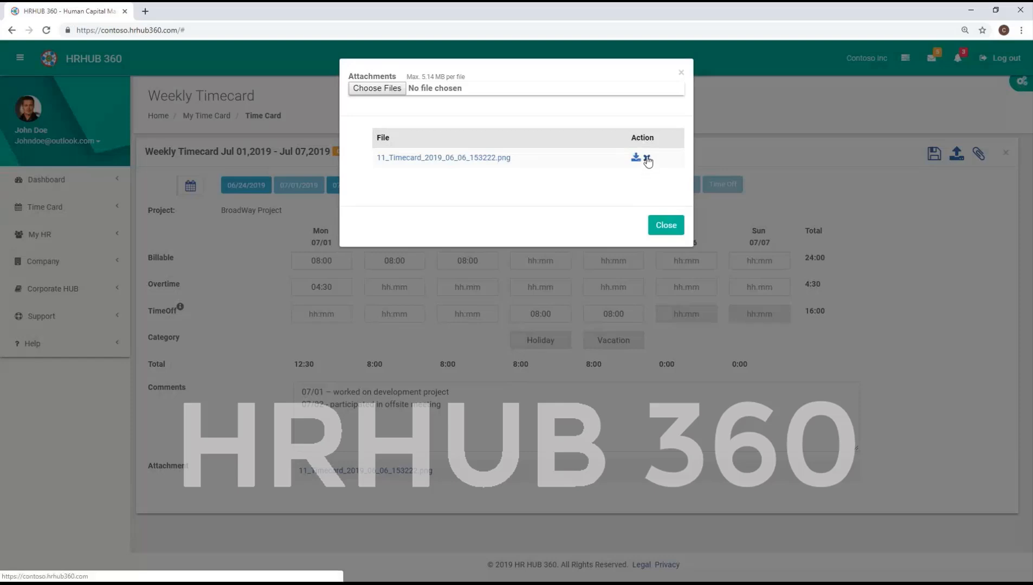
{"action": "left_click", "coordinate": [666, 225]}
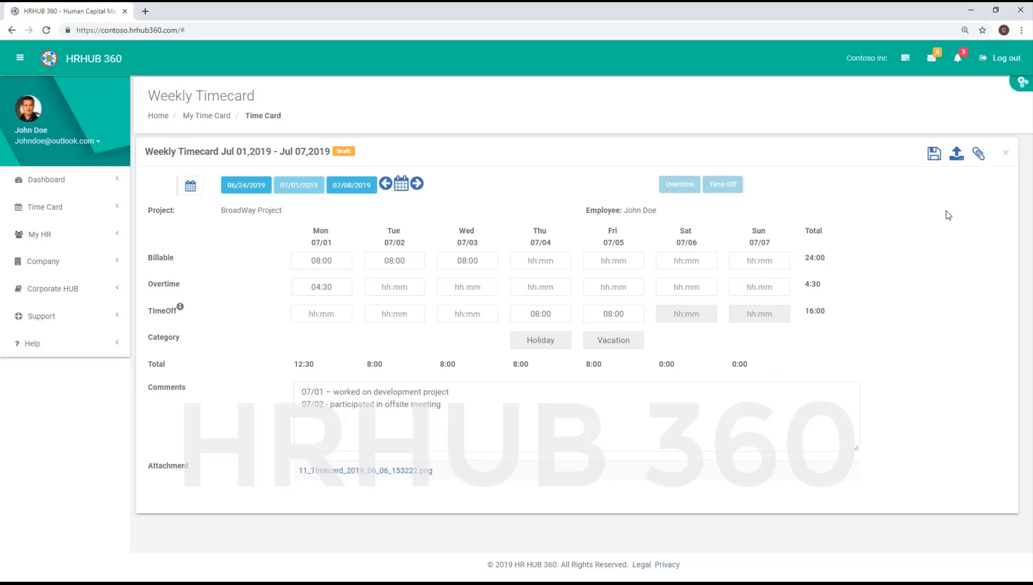
{"action": "left_click", "coordinate": [956, 155]}
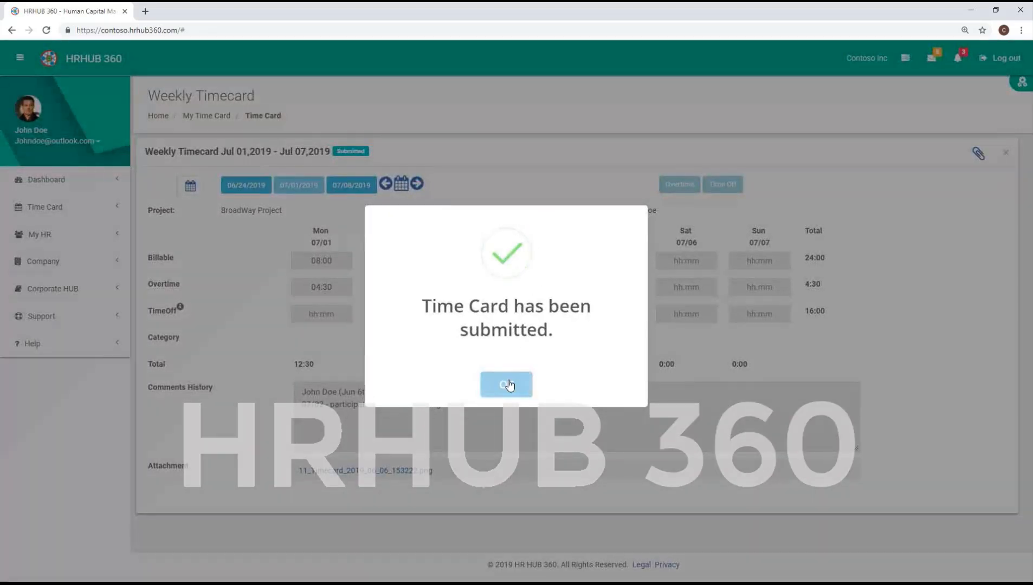
{"action": "left_click", "coordinate": [507, 385]}
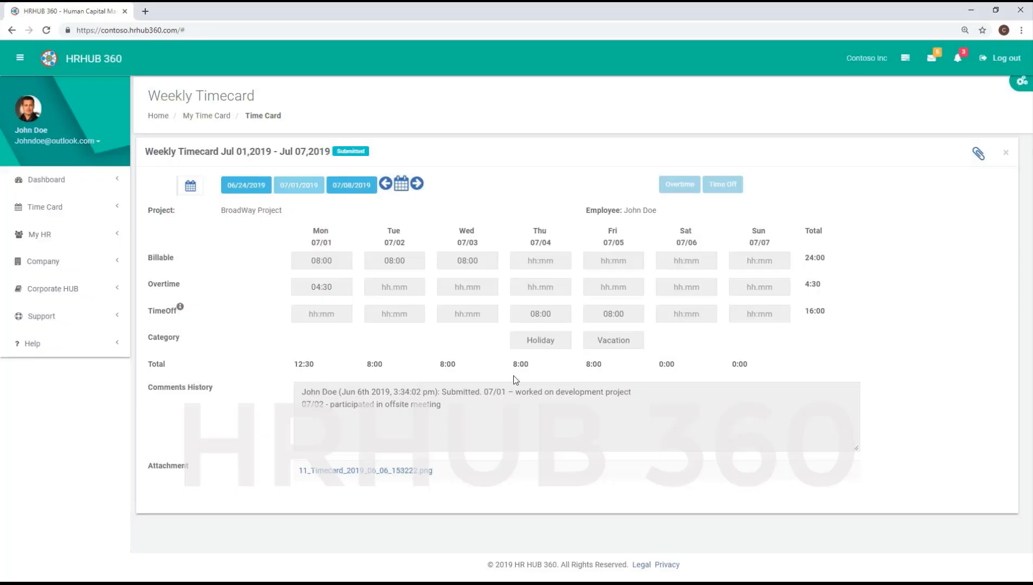
Step: Return to the employee dashboard and review the available timecard options, hours summaries and recent timesheets
{"action": "left_click", "coordinate": [56, 61]}
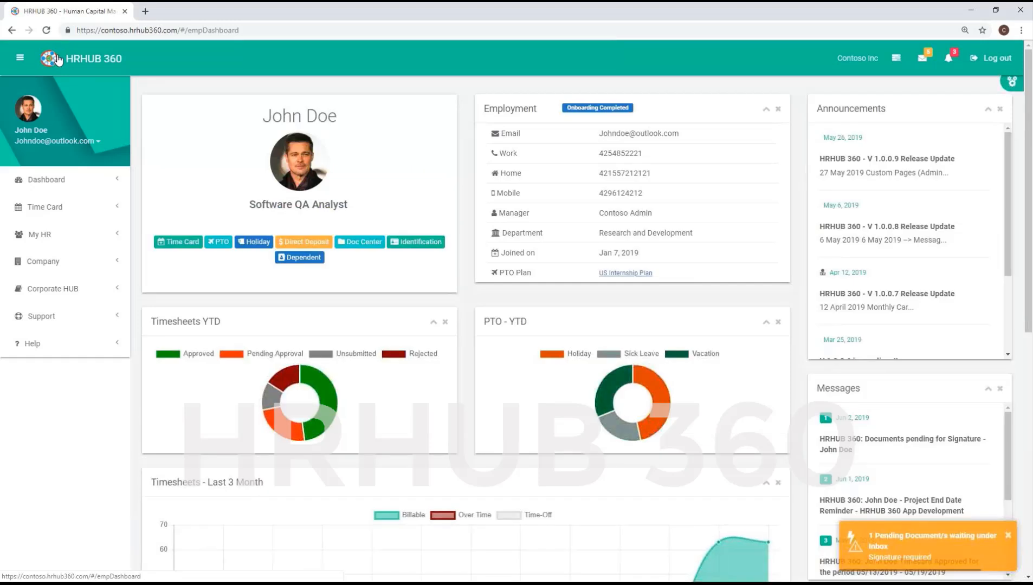
{"action": "left_click", "coordinate": [36, 209]}
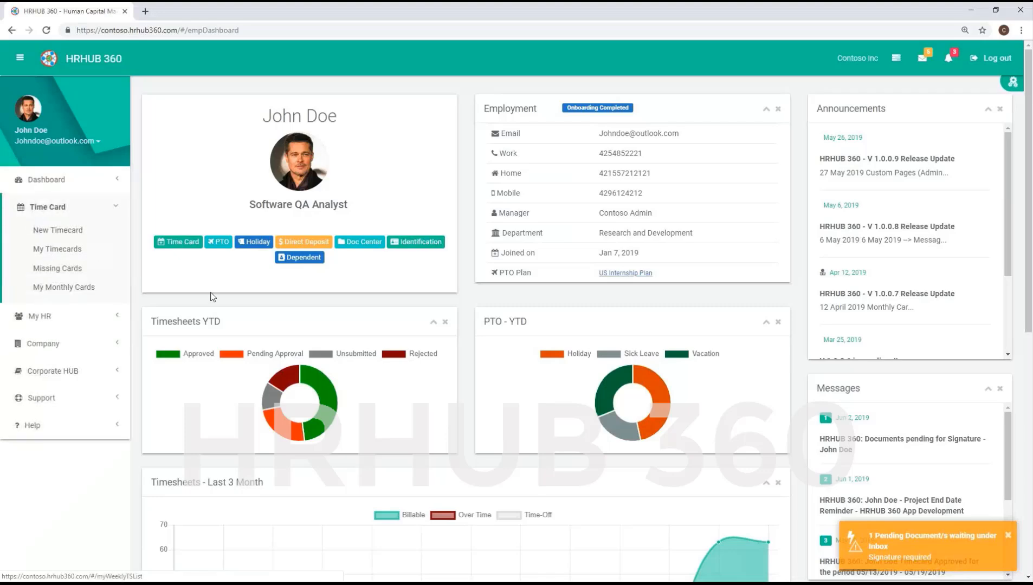
{"action": "scroll", "coordinate": [223, 297], "scroll_direction": "down", "scroll_amount": 8}
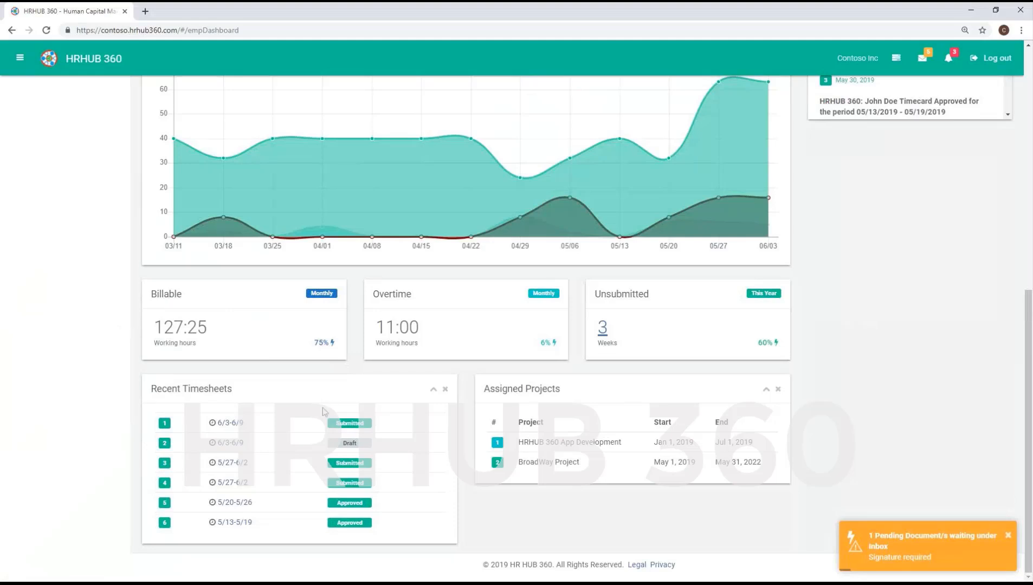
{"action": "scroll", "coordinate": [226, 312], "scroll_direction": "up", "scroll_amount": 8}
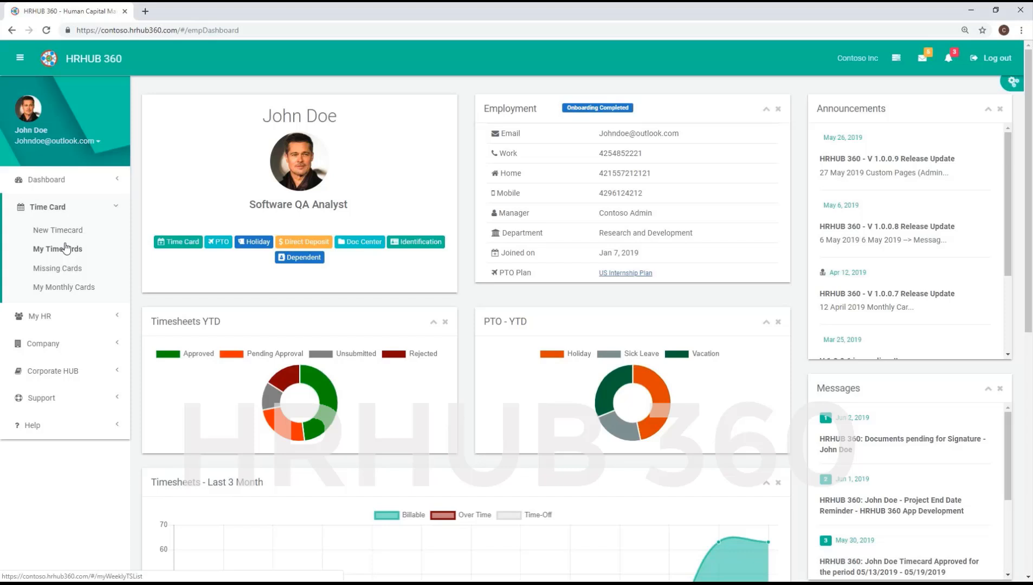
Step: Open the User Guide in the support resources and go to section 9.1 New Timecard
{"action": "left_click", "coordinate": [52, 399]}
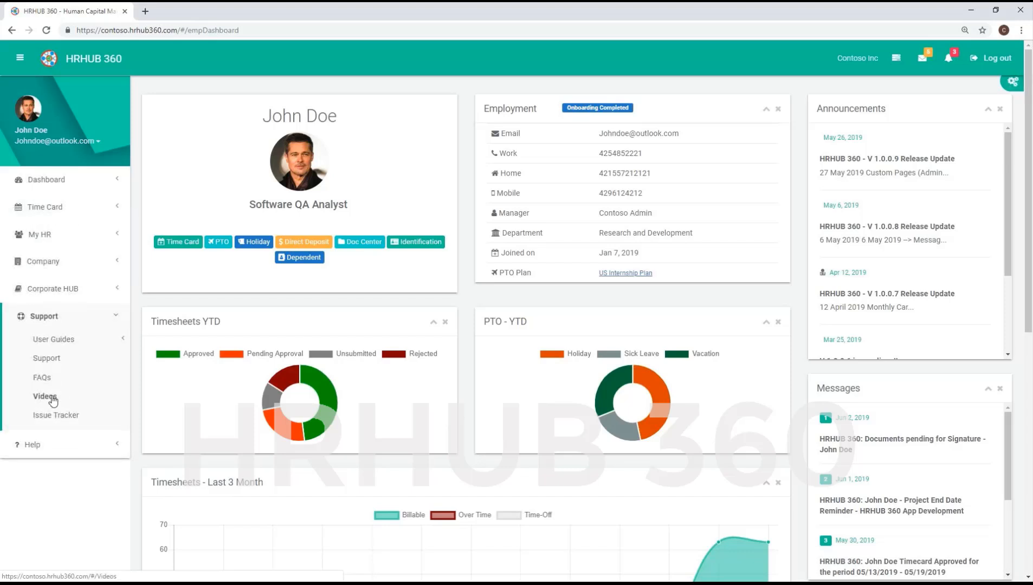
{"action": "left_click", "coordinate": [63, 341]}
{"action": "left_click", "coordinate": [65, 360]}
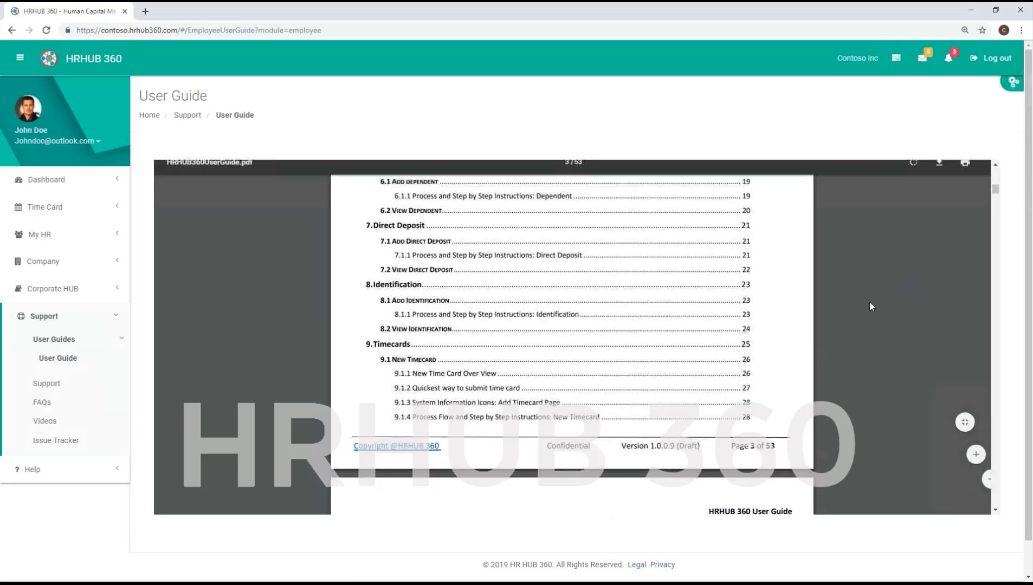
{"action": "scroll", "coordinate": [871, 307], "scroll_direction": "down", "scroll_amount": 3}
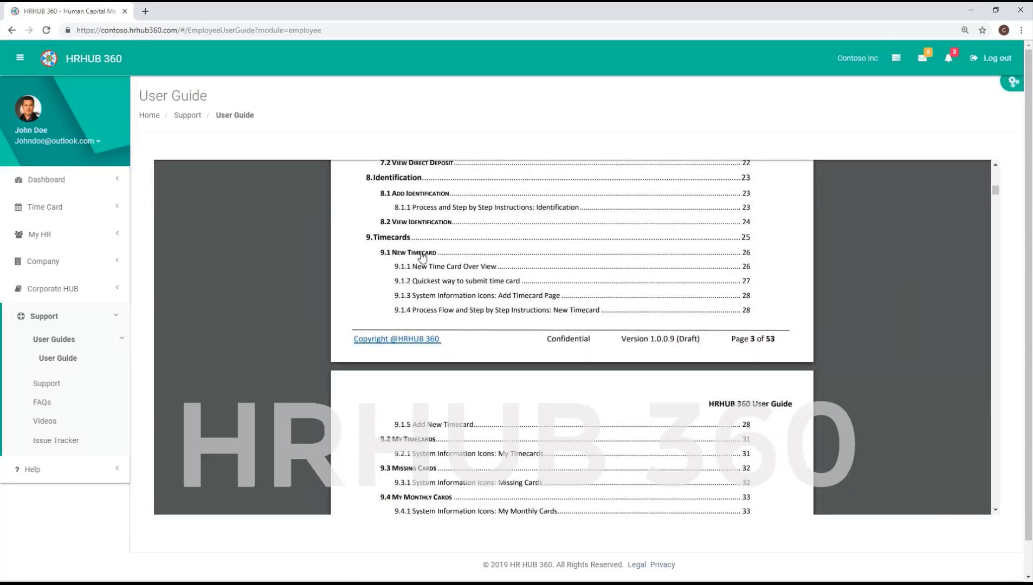
{"action": "left_click", "coordinate": [423, 255]}
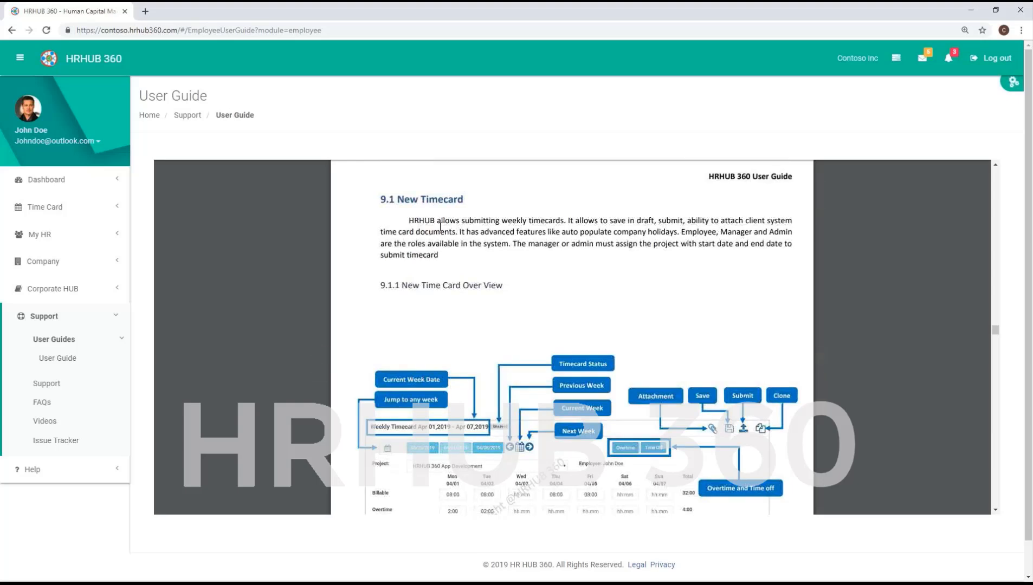